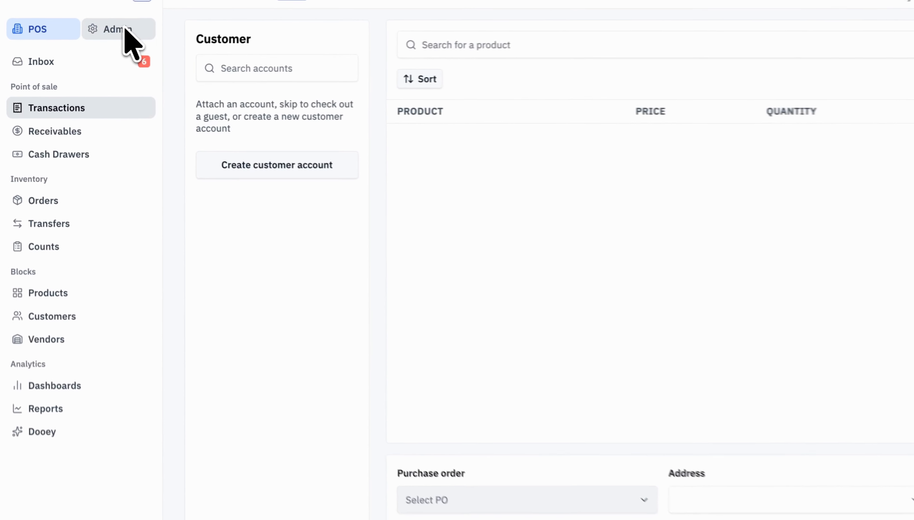
In the admin product settings, add a new unit of measure named CASE with the abbreviation CAS.
{"action": "left_click", "coordinate": [125, 29]}
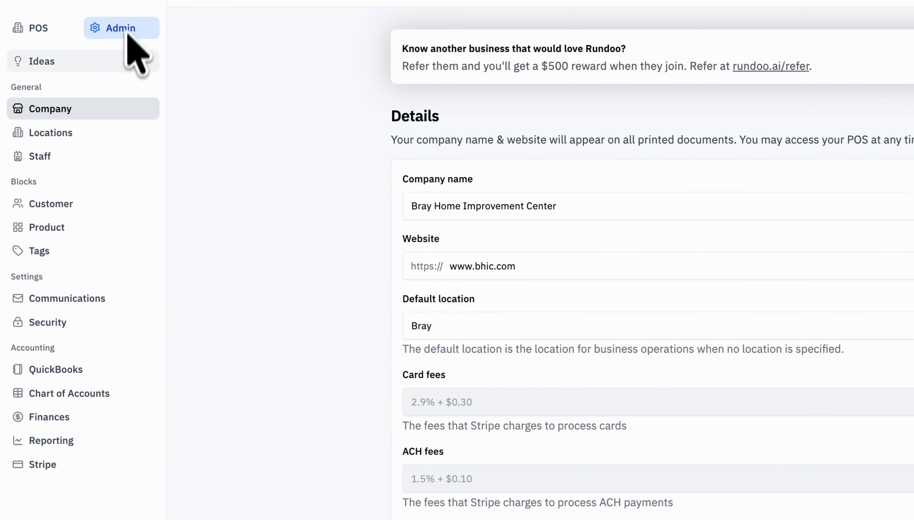
{"action": "left_click", "coordinate": [71, 236]}
{"action": "scroll", "coordinate": [567, 392], "scroll_direction": "down", "scroll_amount": 15}
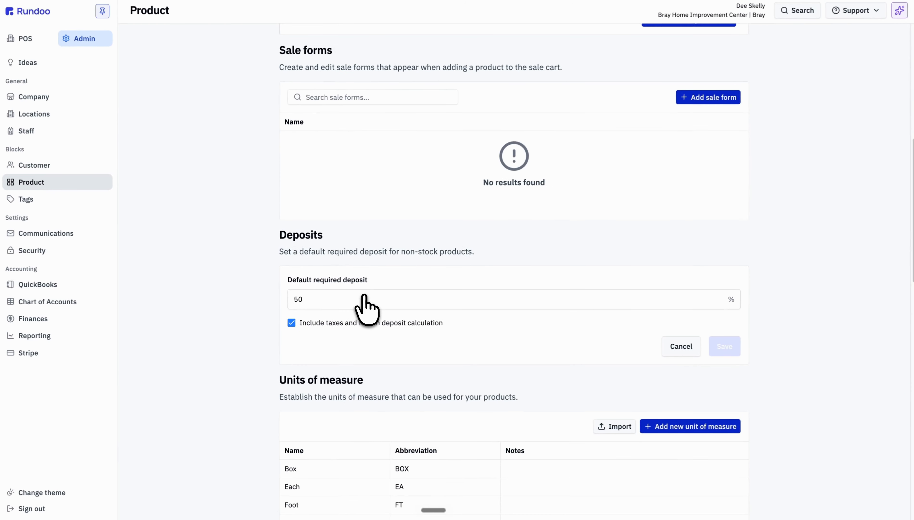
{"action": "scroll", "coordinate": [364, 295], "scroll_direction": "down", "scroll_amount": 5}
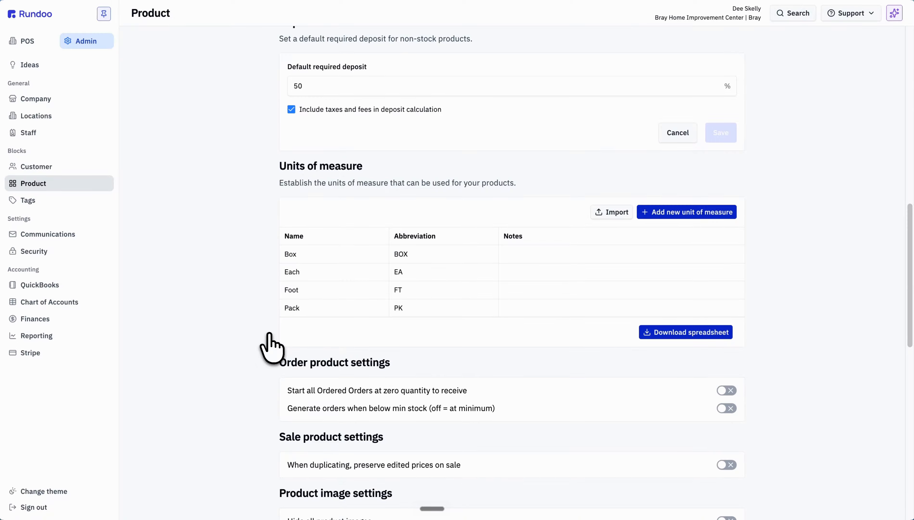
{"action": "left_click", "coordinate": [682, 214]}
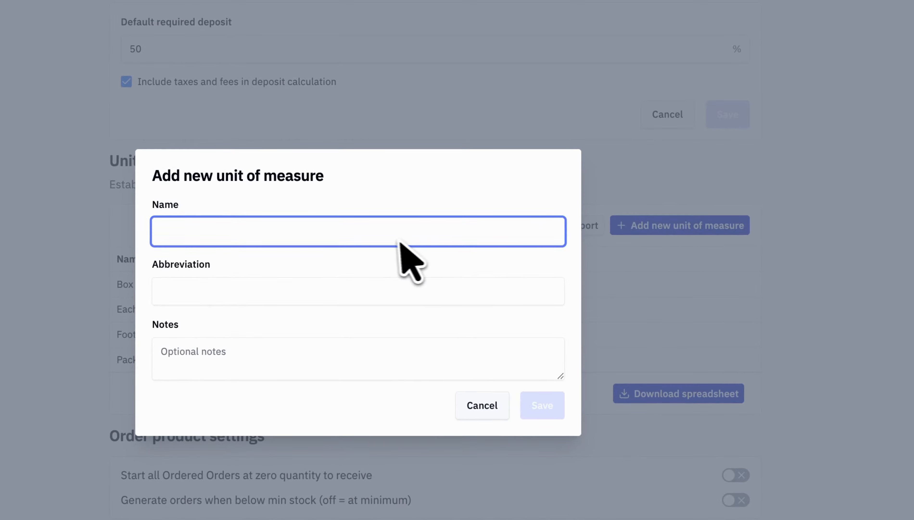
{"action": "type", "text": "CASE"}
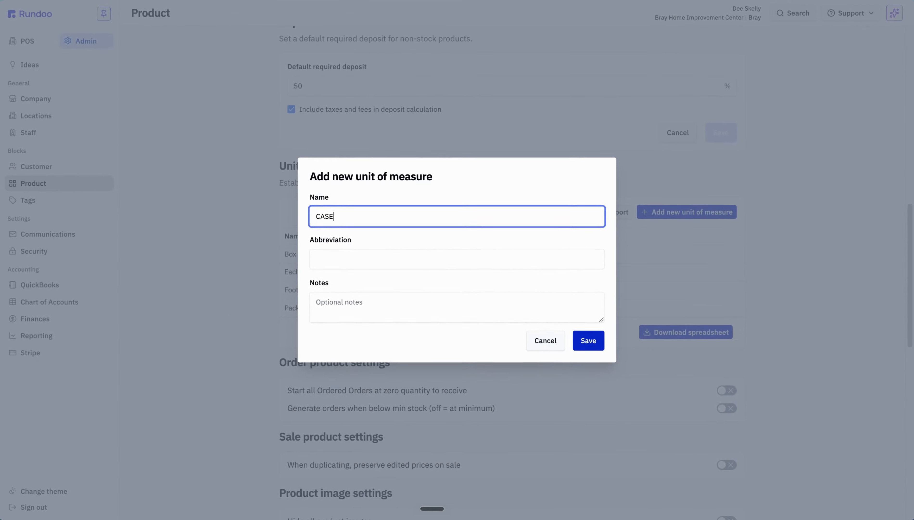
{"action": "key", "text": "Tab"}
{"action": "type", "text": "CAS"}
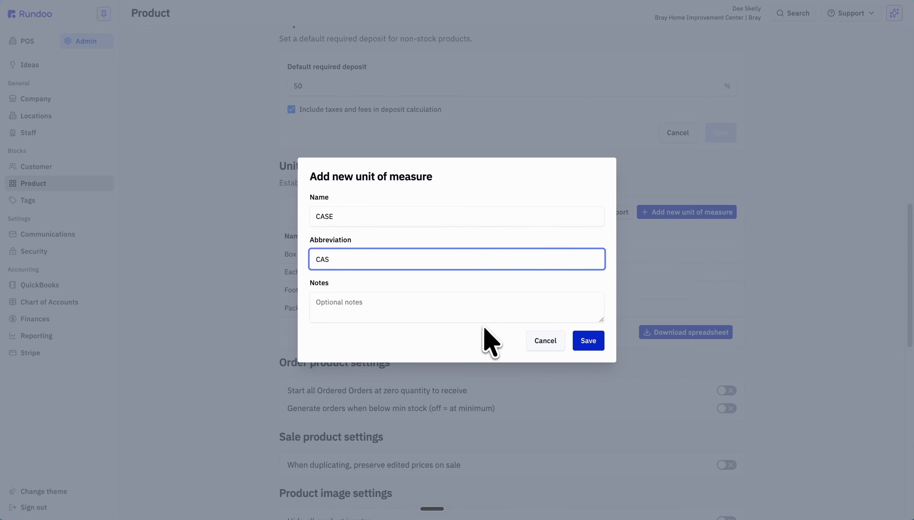
{"action": "left_click", "coordinate": [587, 341]}
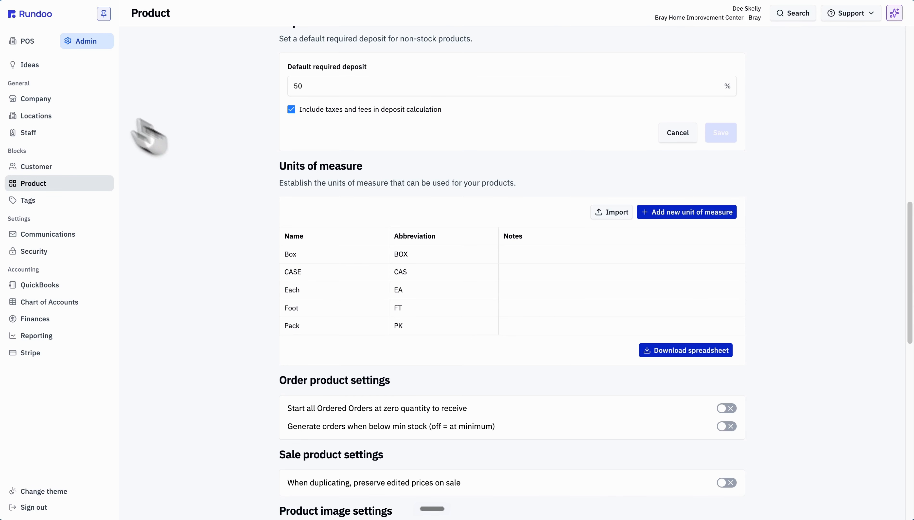
Open the CAULK TUBE SHELF 48" product from the POS product list and allow decimal quantities for its inventory.
{"action": "left_click", "coordinate": [38, 42]}
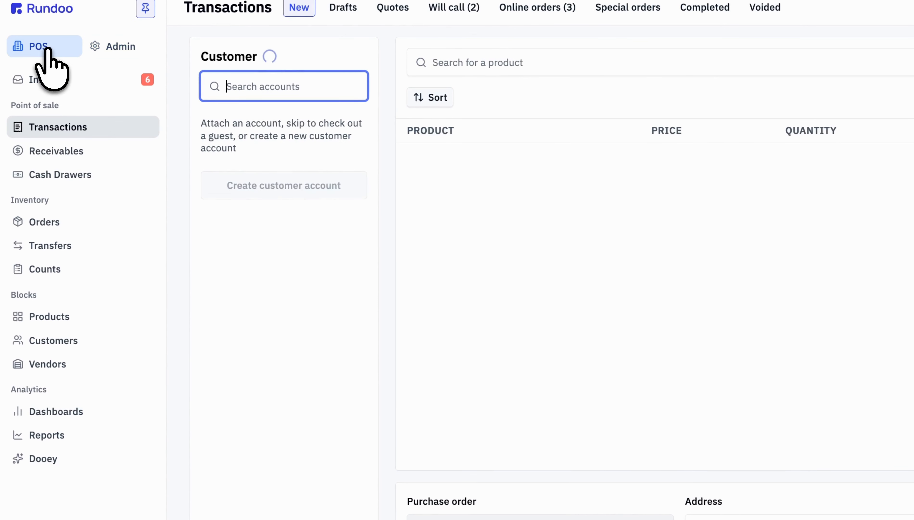
{"action": "left_click", "coordinate": [72, 317]}
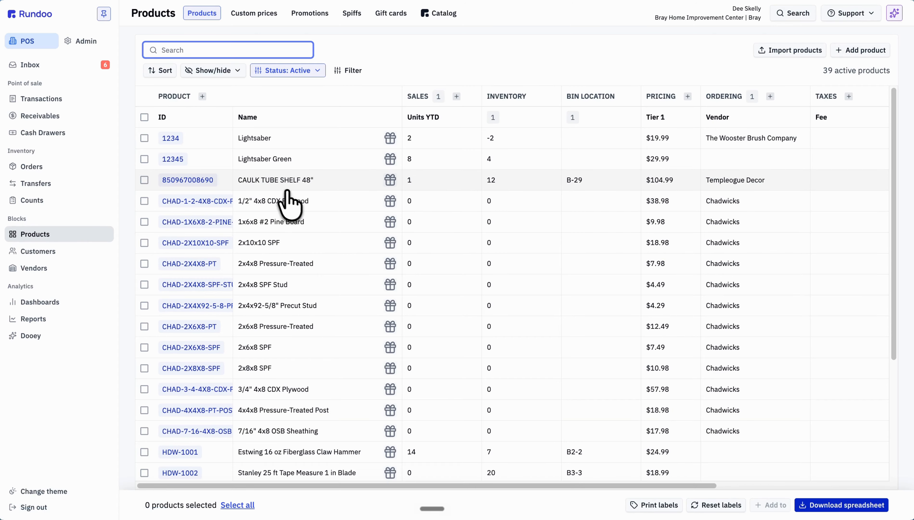
{"action": "left_click", "coordinate": [280, 183]}
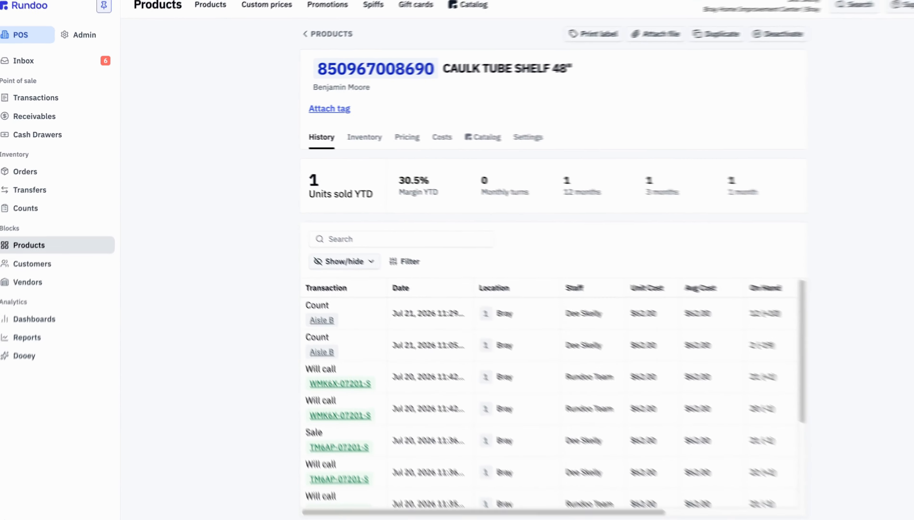
{"action": "left_click", "coordinate": [346, 136]}
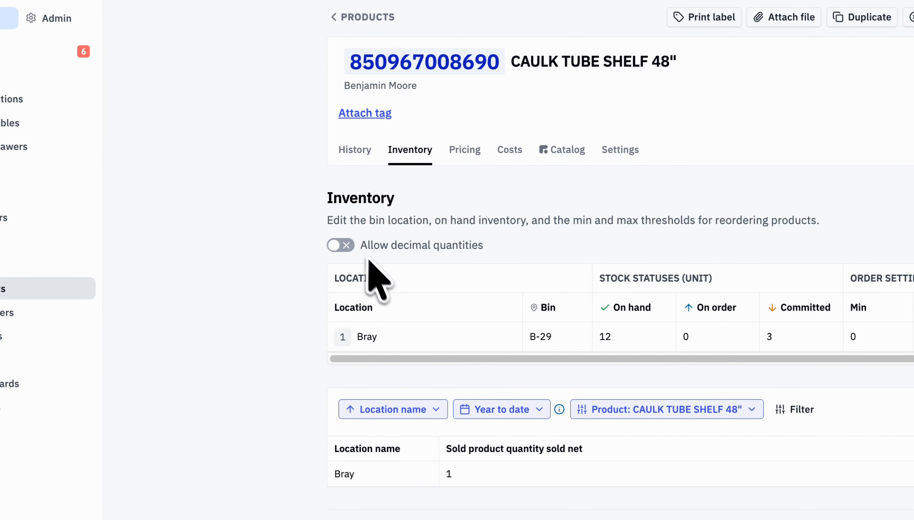
{"action": "left_click", "coordinate": [348, 246]}
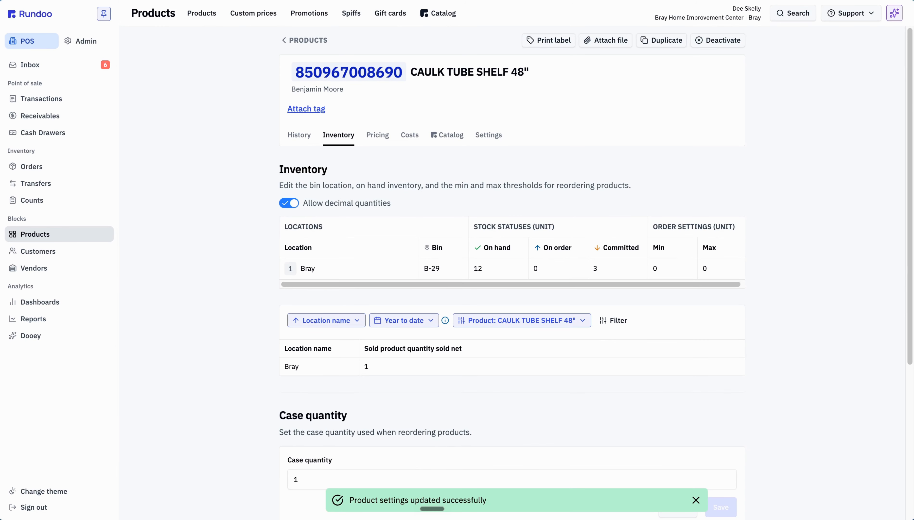
In the product's settings, add and save a unit conversion for CASE (CAS) with a multiplier of 1.
{"action": "left_click", "coordinate": [493, 137]}
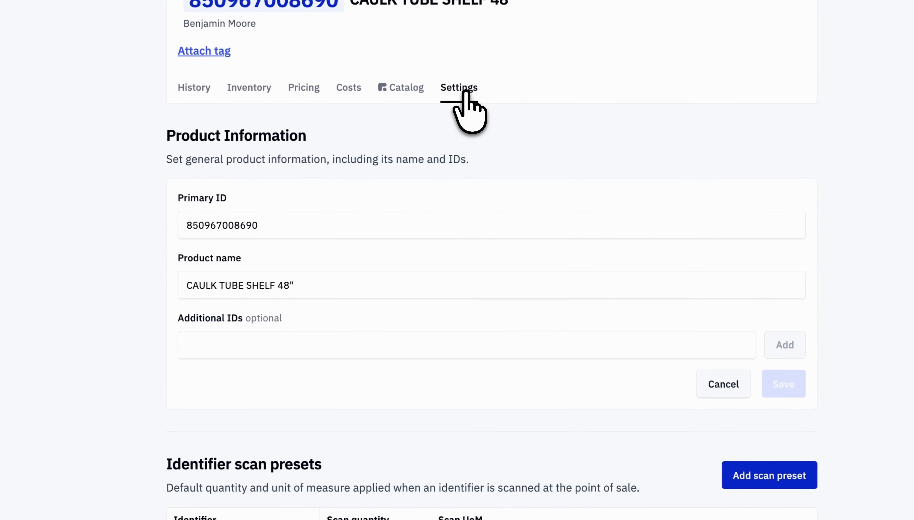
{"action": "scroll", "coordinate": [476, 198], "scroll_direction": "down", "scroll_amount": 20}
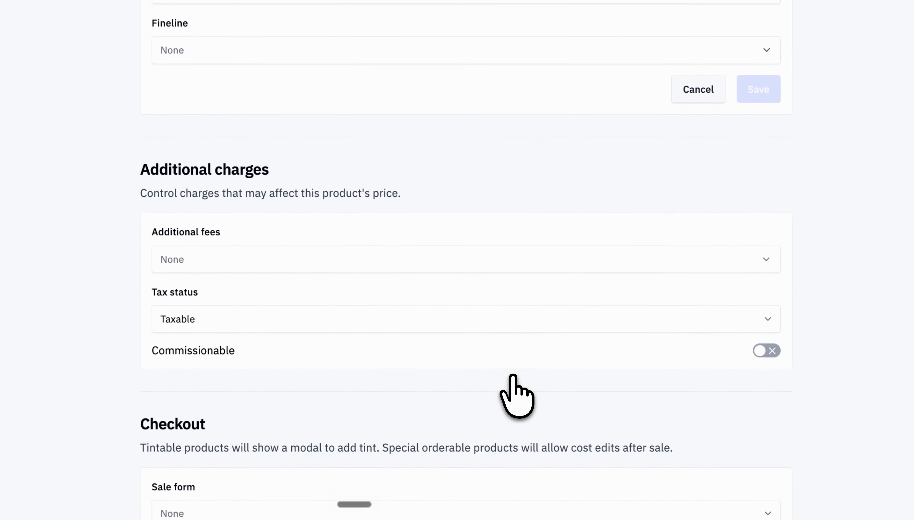
{"action": "scroll", "coordinate": [513, 375], "scroll_direction": "down", "scroll_amount": 15}
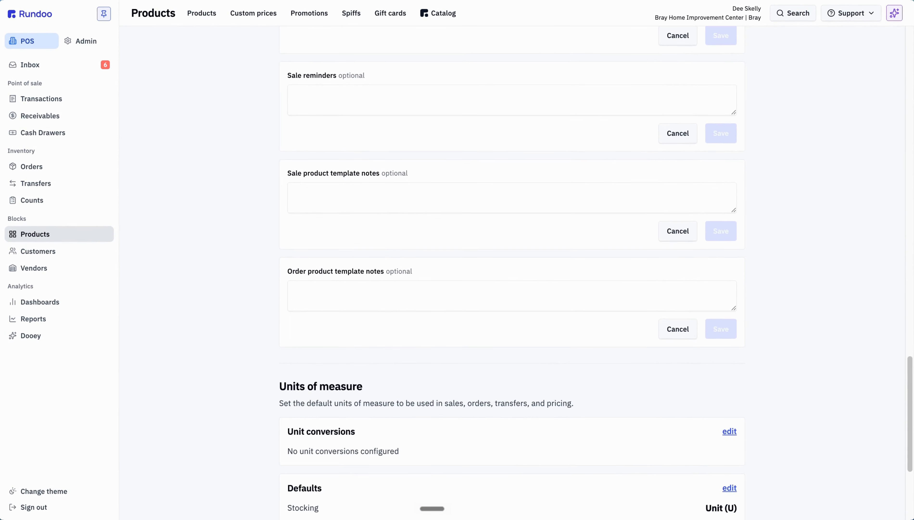
{"action": "scroll", "coordinate": [512, 273], "scroll_direction": "down", "scroll_amount": 5}
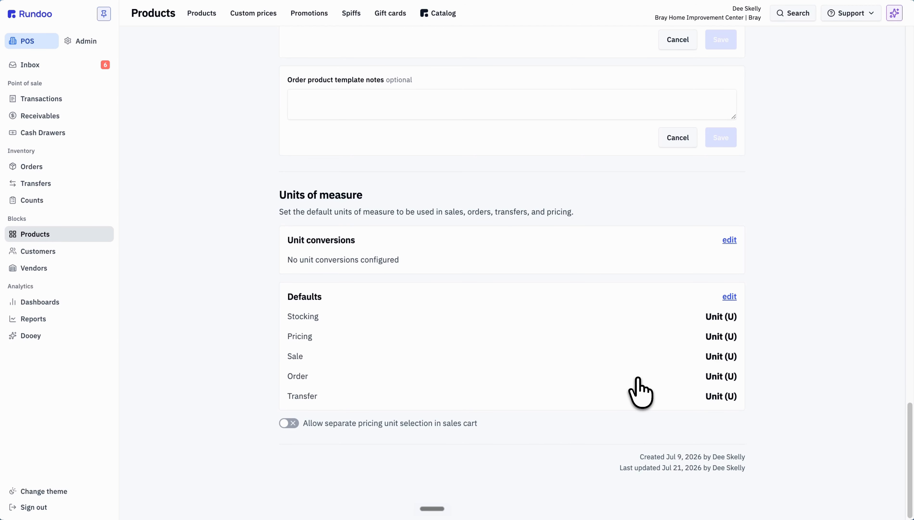
{"action": "left_click", "coordinate": [730, 240]}
{"action": "left_click", "coordinate": [723, 278]}
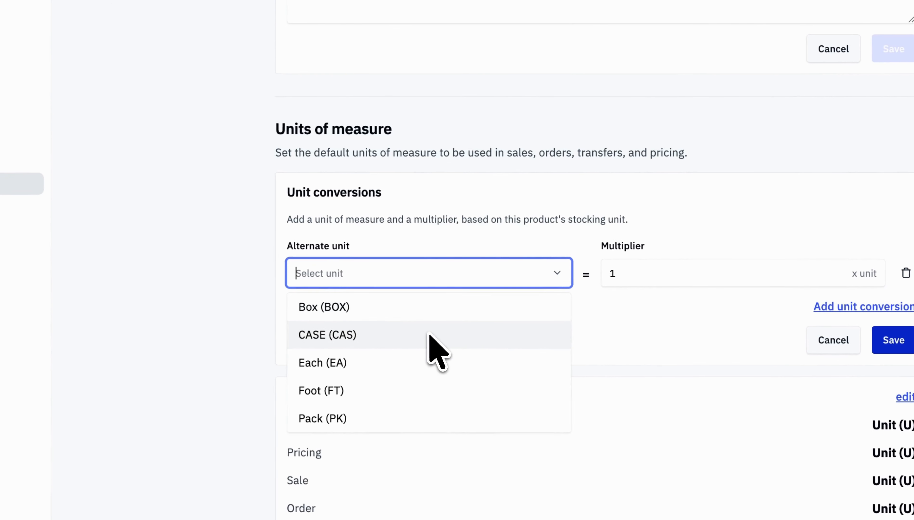
{"action": "left_click", "coordinate": [428, 333]}
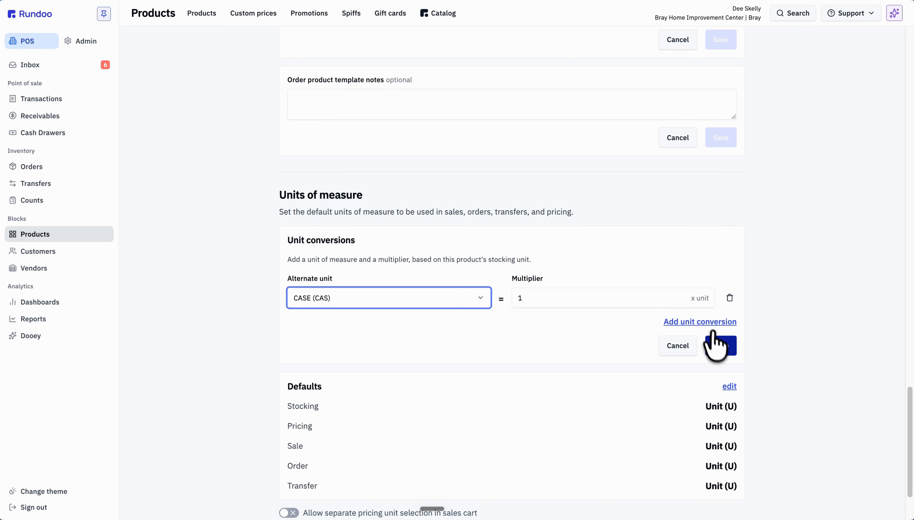
{"action": "left_click", "coordinate": [719, 343]}
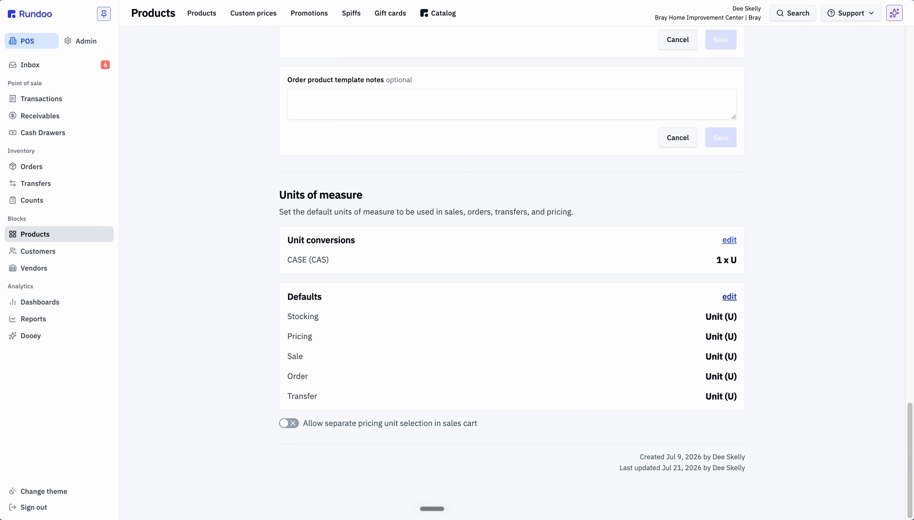
Set the product's default stocking and order units to CASE (CAS) and save the defaults.
{"action": "left_click", "coordinate": [730, 297]}
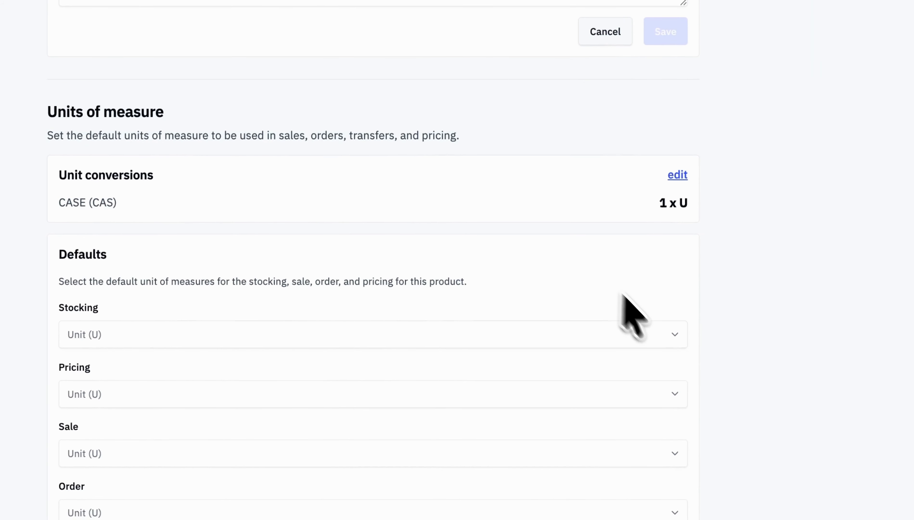
{"action": "left_click", "coordinate": [666, 336]}
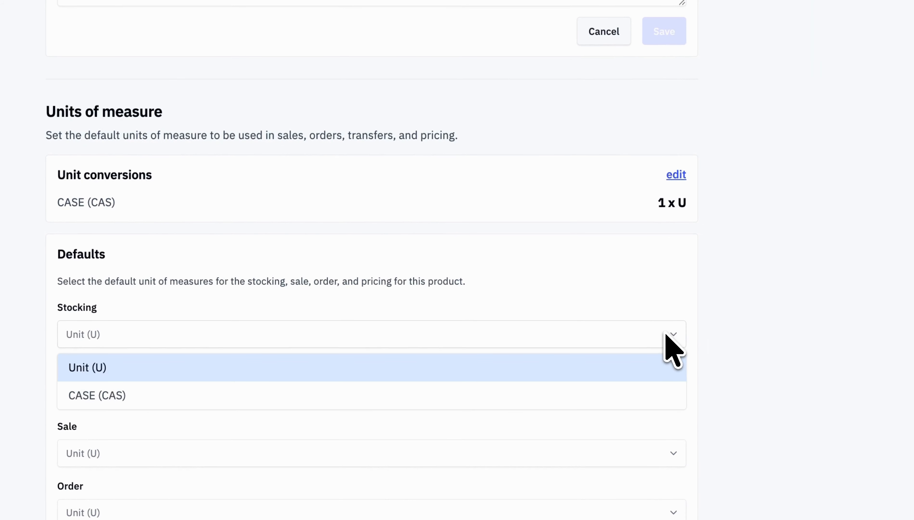
{"action": "left_click", "coordinate": [493, 388]}
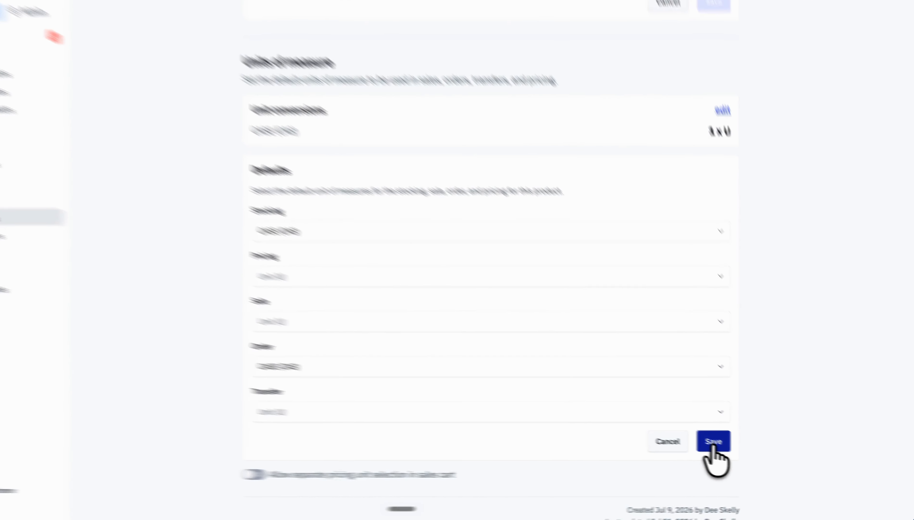
{"action": "left_click", "coordinate": [712, 444]}
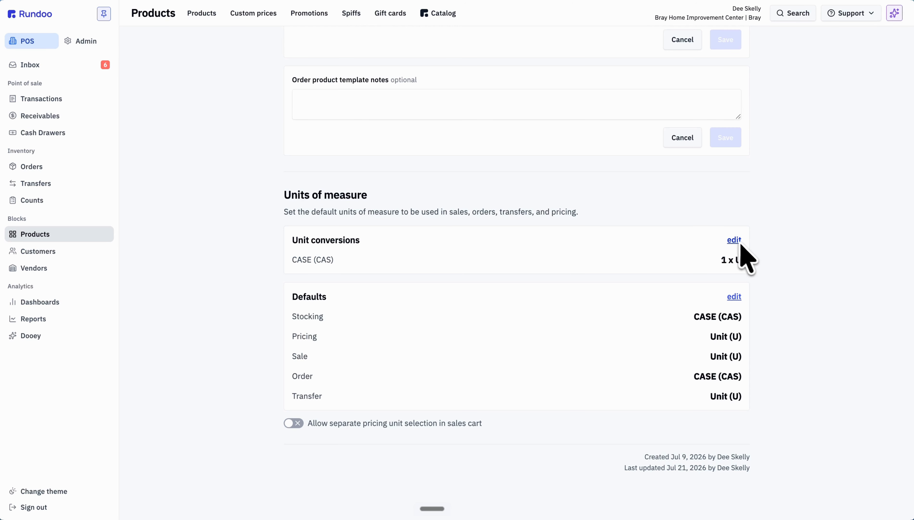
Add a second unit conversion for Each (EA) with a multiplier of 0.04167.
{"action": "left_click", "coordinate": [738, 241]}
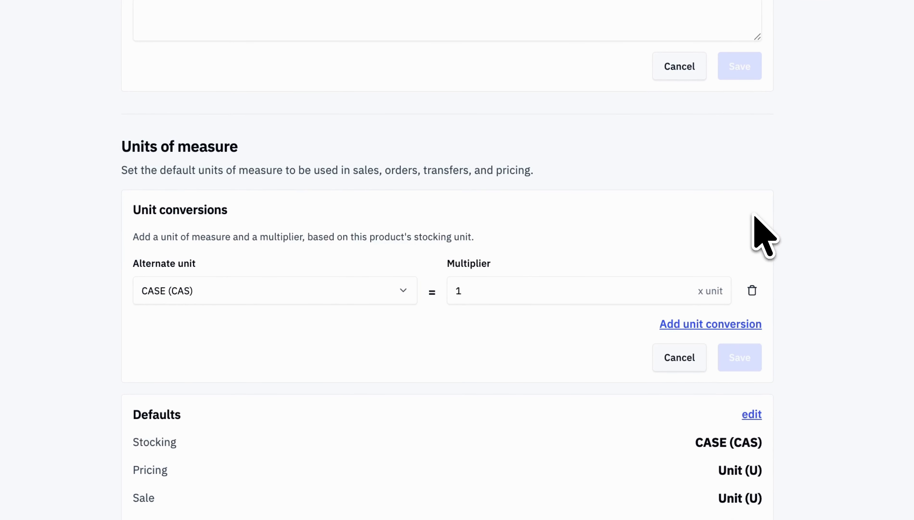
{"action": "left_click", "coordinate": [710, 323]}
{"action": "left_click", "coordinate": [283, 352]}
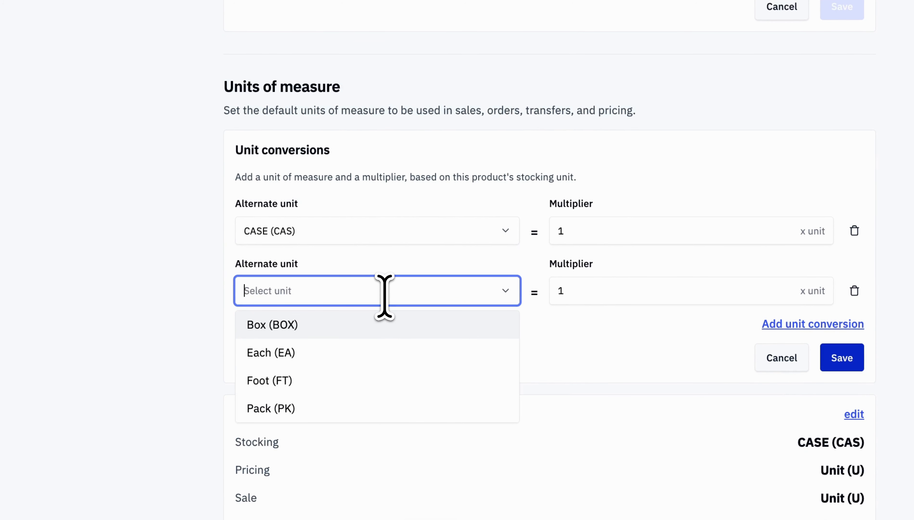
{"action": "left_click", "coordinate": [301, 350]}
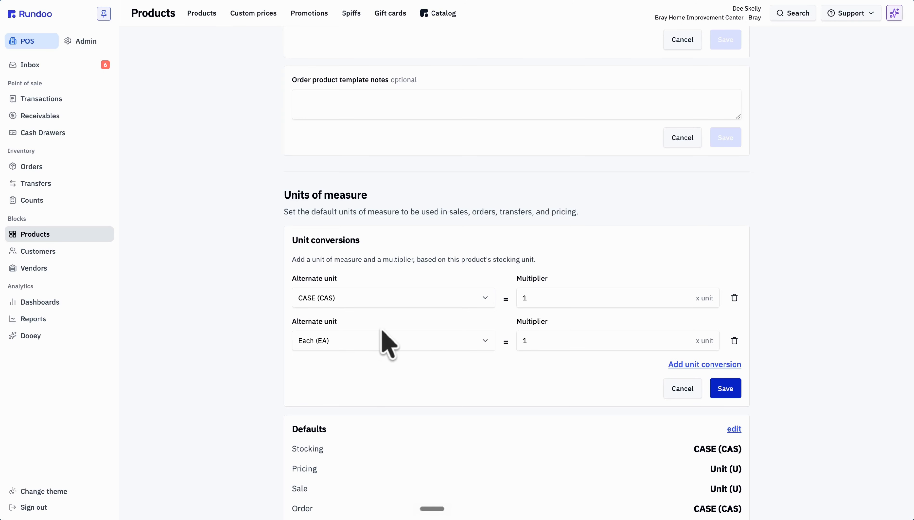
{"action": "double_click", "coordinate": [558, 341]}
{"action": "type", "text": "0"}
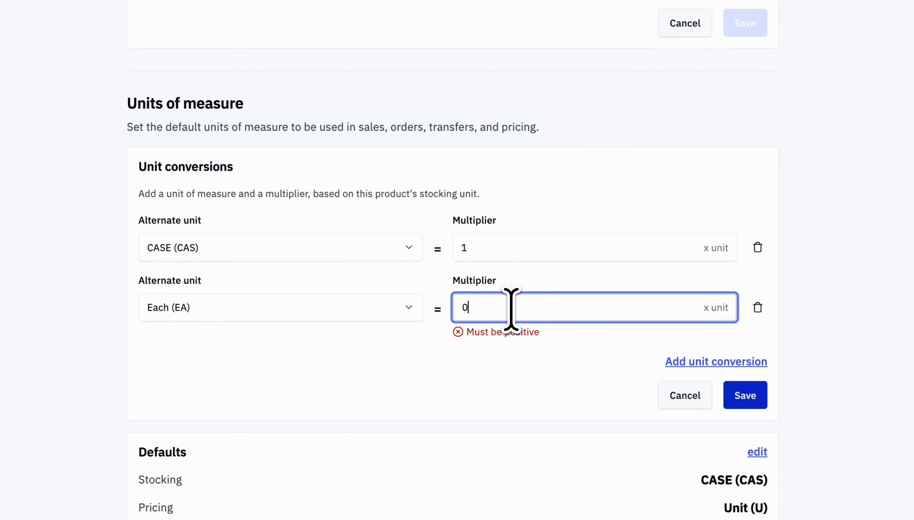
{"action": "type", "text": ".04167"}
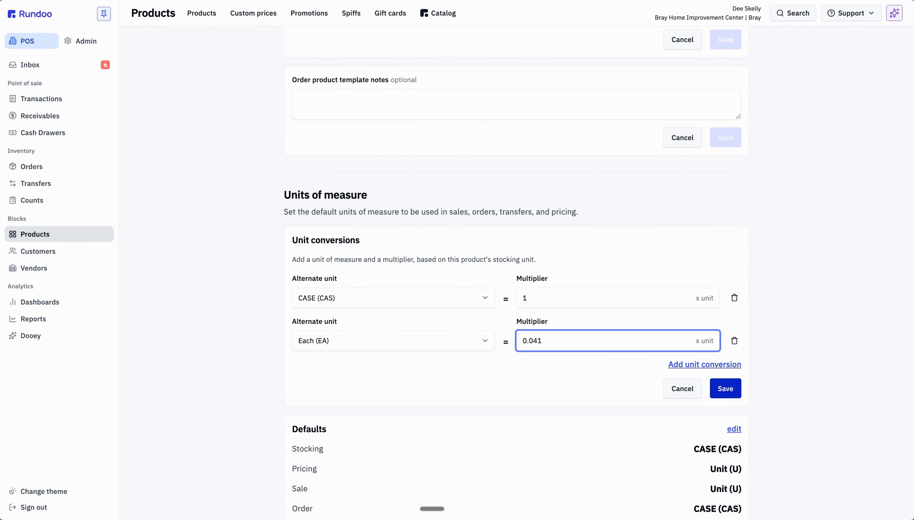
{"action": "left_click", "coordinate": [806, 328]}
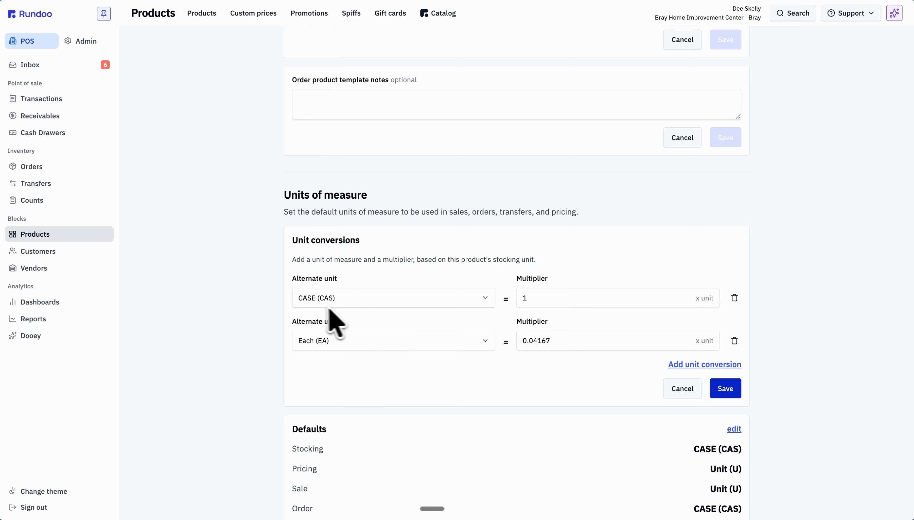
Add a third unit conversion for Pack (PK) with a multiplier of 0.5 and save the unit conversions.
{"action": "left_click", "coordinate": [700, 366]}
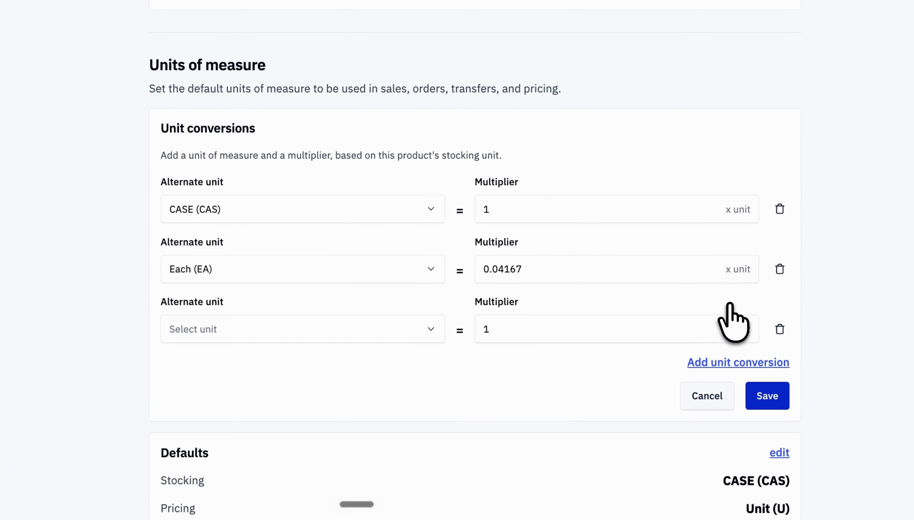
{"action": "left_click", "coordinate": [430, 330]}
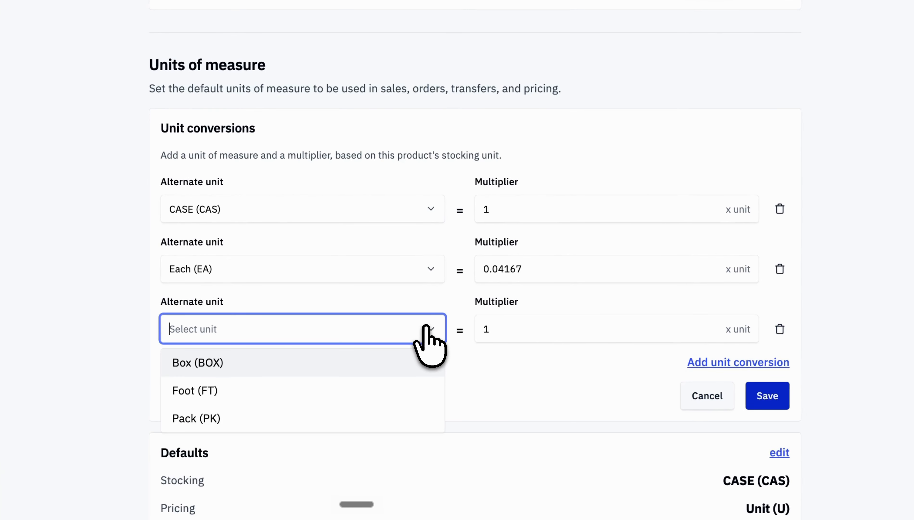
{"action": "left_click", "coordinate": [284, 423]}
{"action": "left_click", "coordinate": [292, 393]}
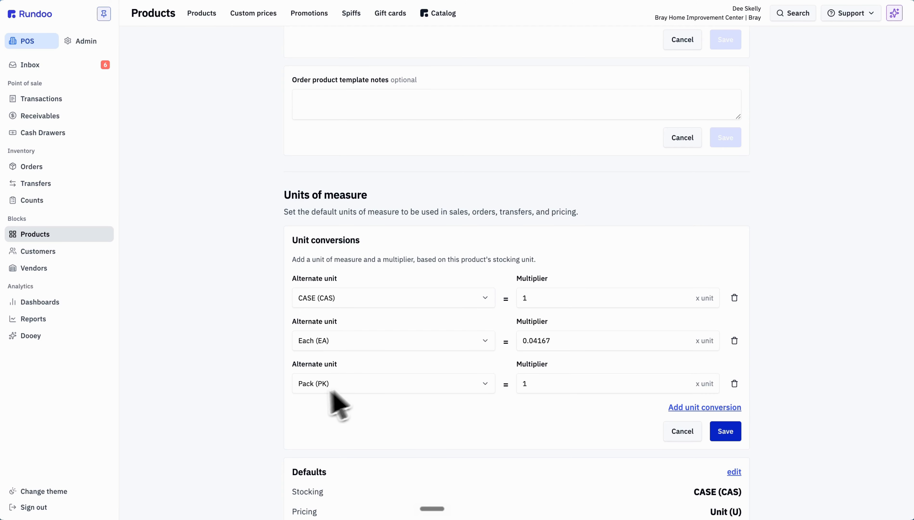
{"action": "left_click", "coordinate": [556, 384]}
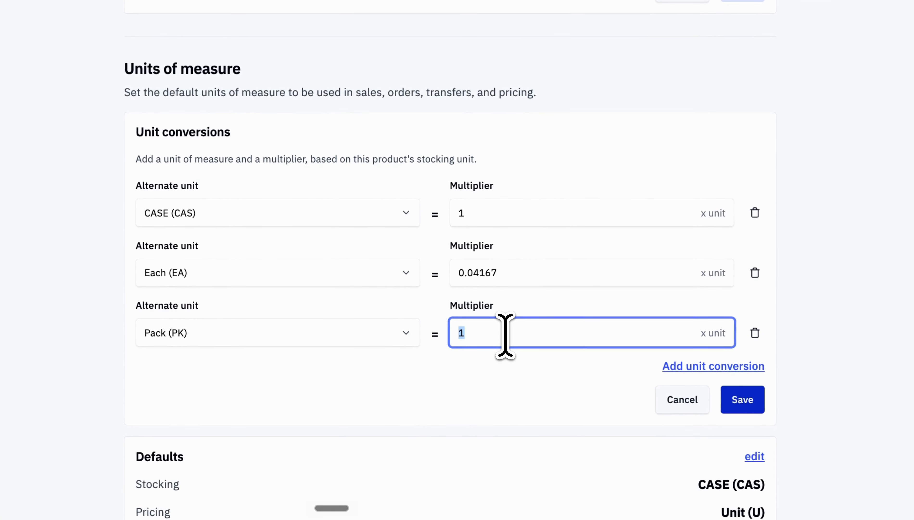
{"action": "type", "text": "0.5"}
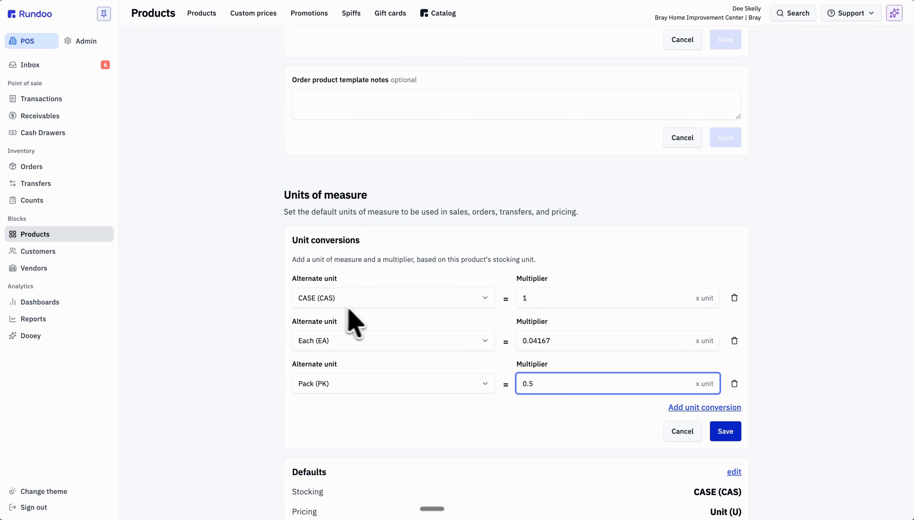
{"action": "left_click", "coordinate": [732, 434]}
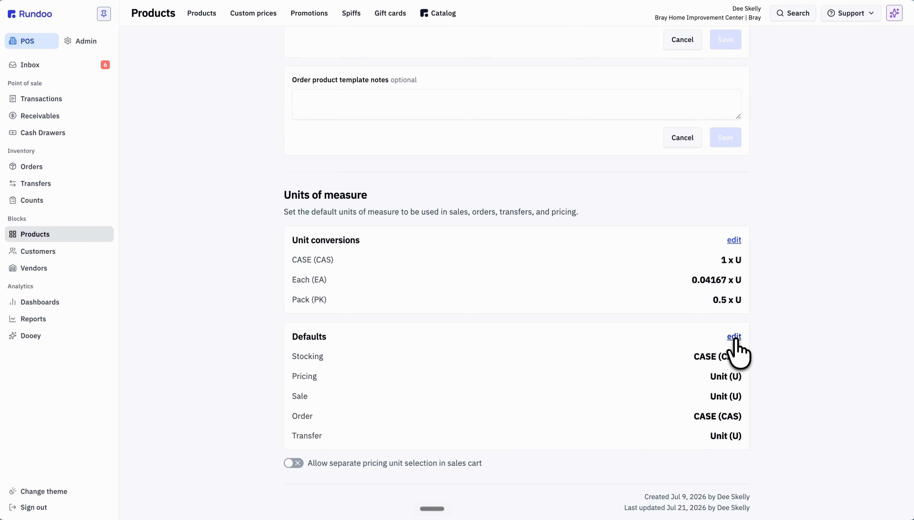
Set the product's default pricing, sale and transfer units to Each (EA) and save the defaults.
{"action": "left_click", "coordinate": [735, 337]}
{"action": "scroll", "coordinate": [744, 372], "scroll_direction": "down", "scroll_amount": 3}
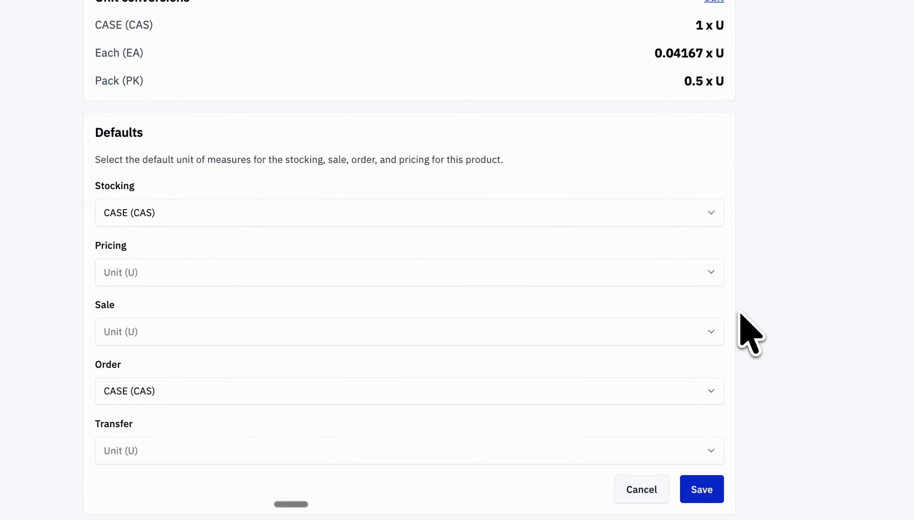
{"action": "left_click", "coordinate": [703, 275]}
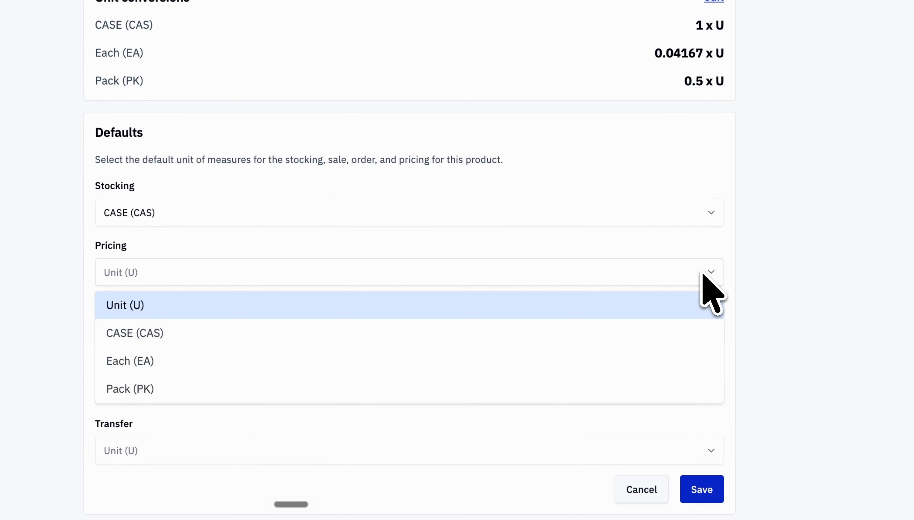
{"action": "left_click", "coordinate": [597, 362]}
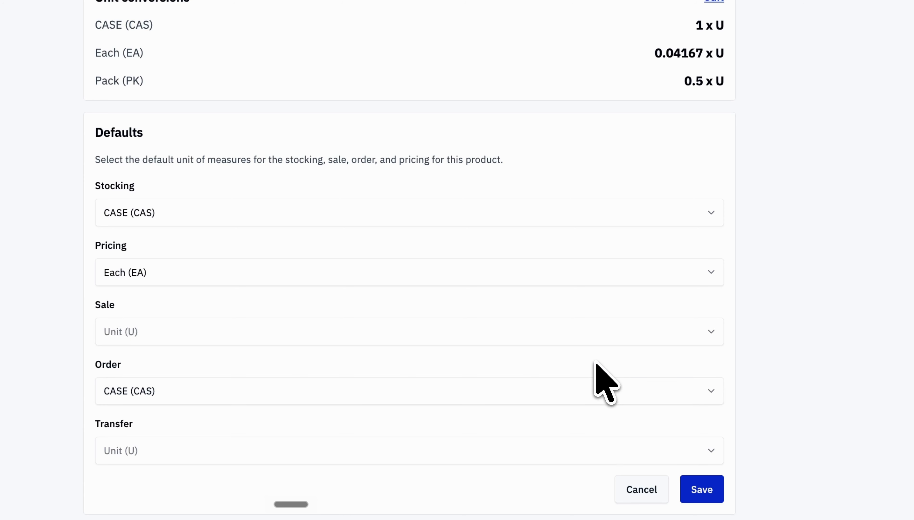
{"action": "left_click", "coordinate": [586, 335]}
{"action": "left_click", "coordinate": [440, 417]}
{"action": "left_click", "coordinate": [401, 445]}
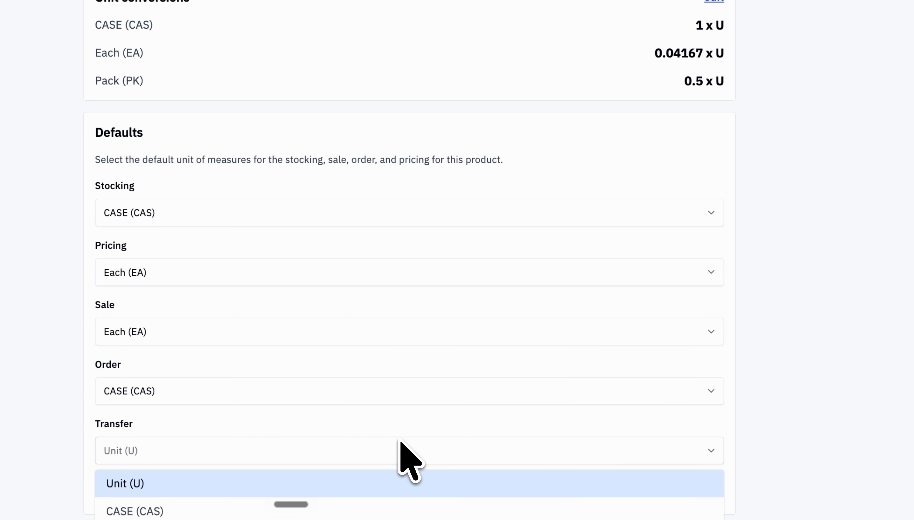
{"action": "scroll", "coordinate": [367, 472], "scroll_direction": "down", "scroll_amount": 3}
{"action": "left_click", "coordinate": [328, 393]}
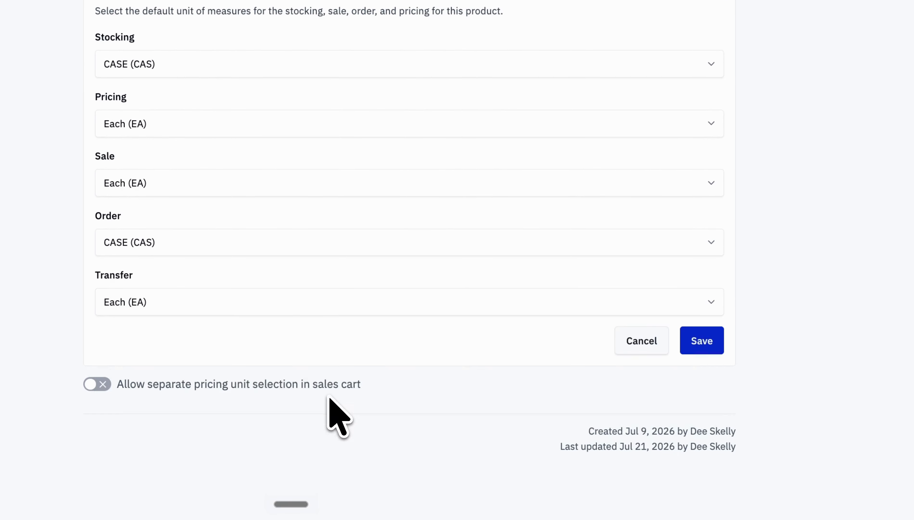
{"action": "left_click", "coordinate": [705, 345]}
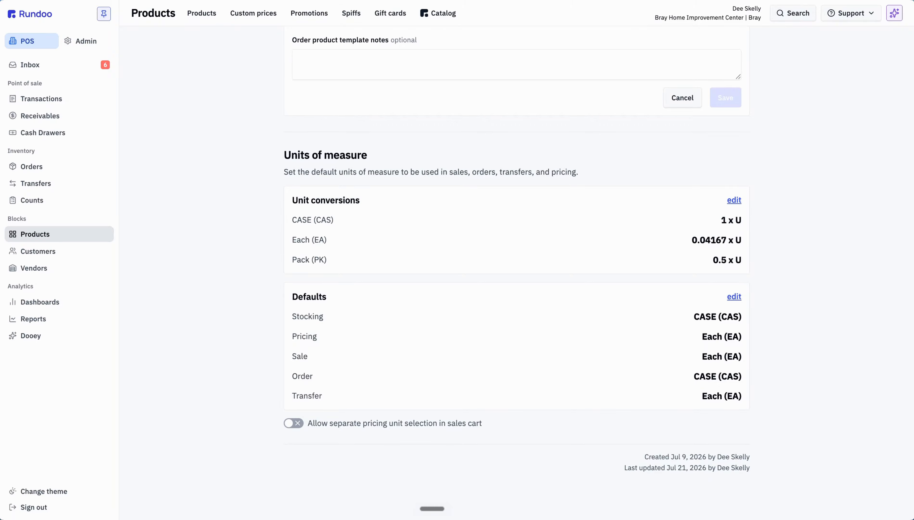
Open the product's pricing information to review the tier prices for each unit of measure.
{"action": "scroll", "coordinate": [453, 196], "scroll_direction": "up", "scroll_amount": 15}
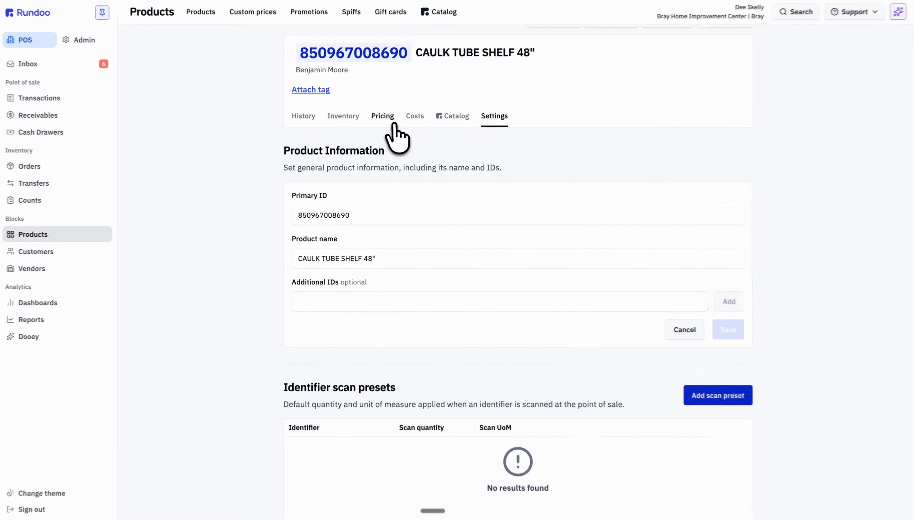
{"action": "left_click", "coordinate": [384, 117]}
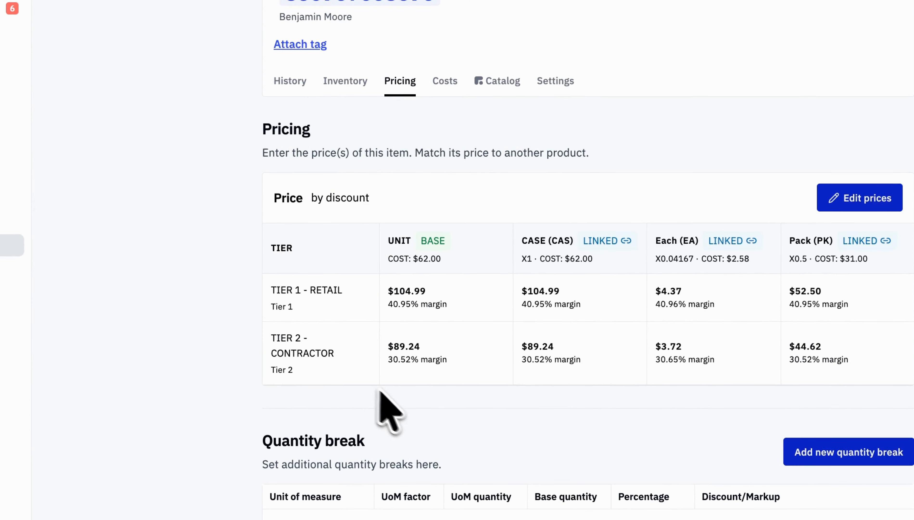